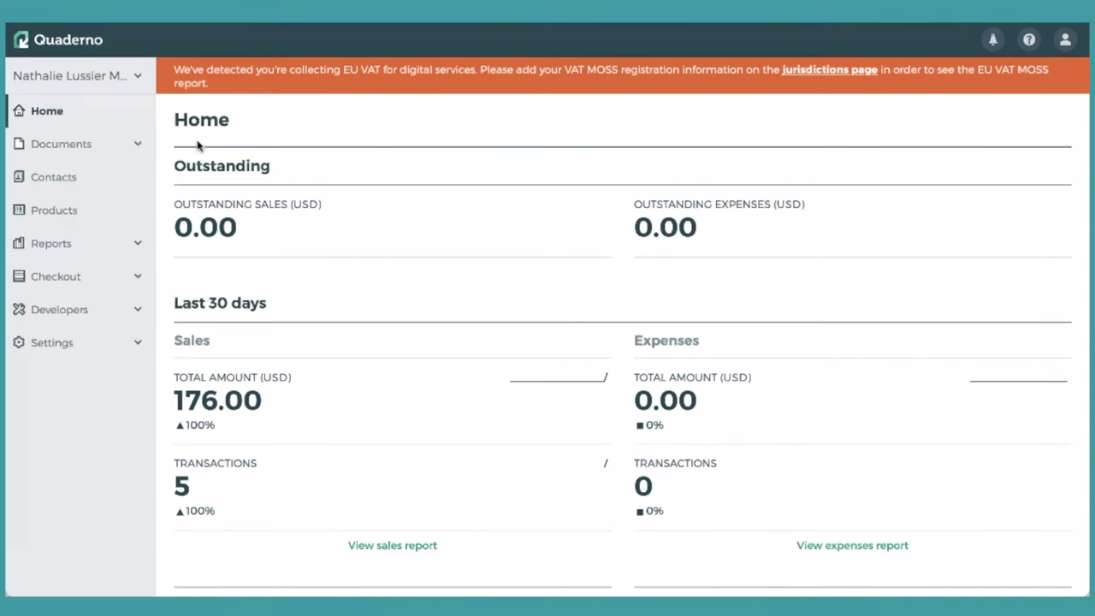
- Expand the Settings menu in the Quaderno sidebar to reveal its sub-pages
left_click(52, 339)
- Review the registered tax jurisdictions with their tax IDs and valid-from dates, then go to Tax Rates
scroll(50, 342, "down", 2)
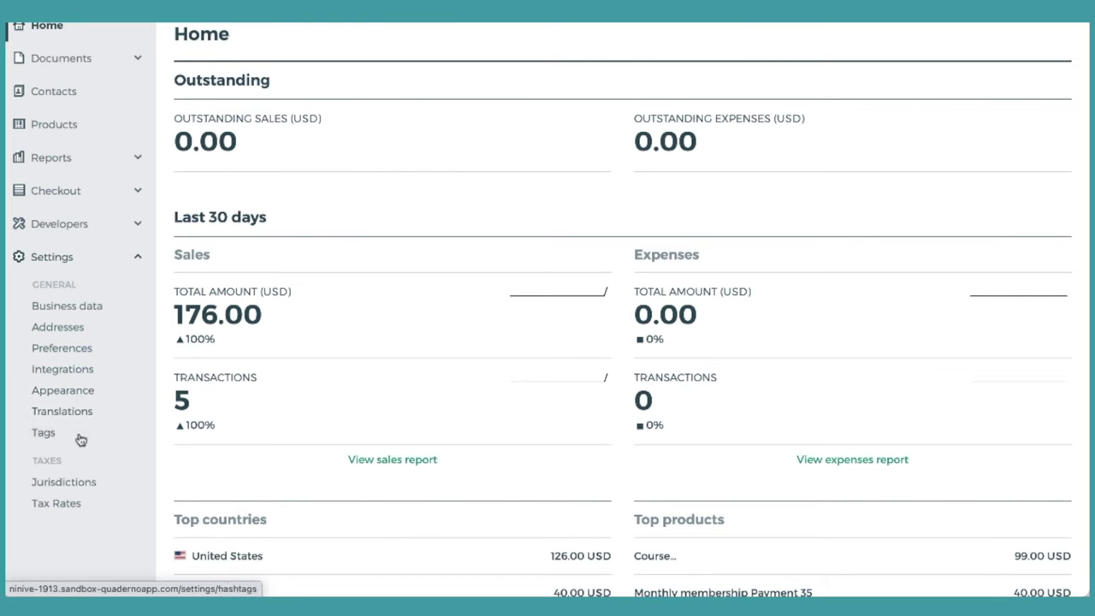
scroll(98, 443, "down", 1)
left_click(73, 476)
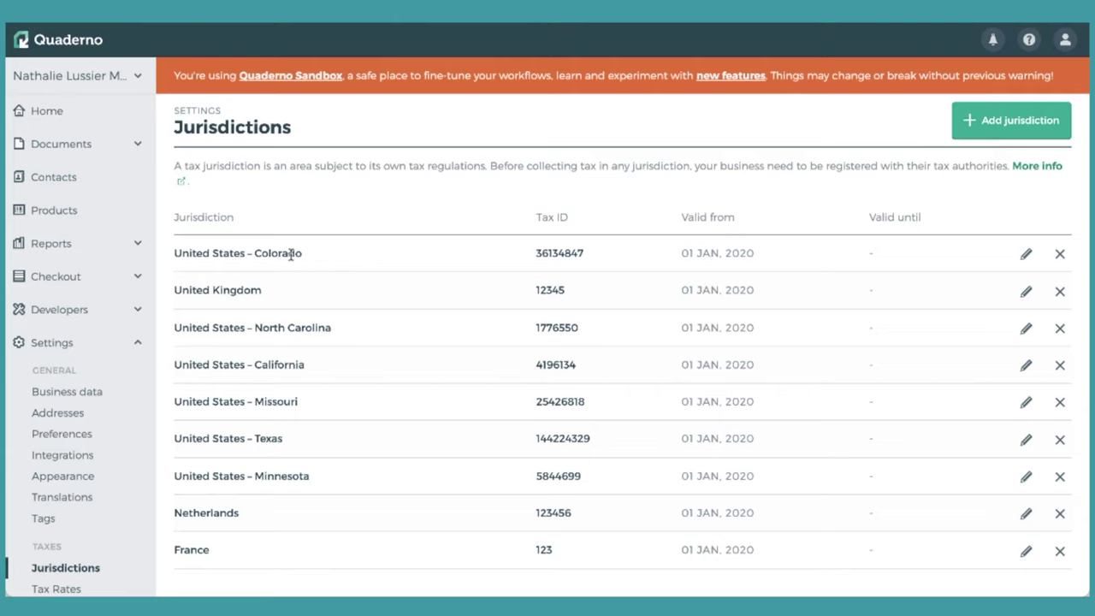
scroll(330, 315, "down", 1)
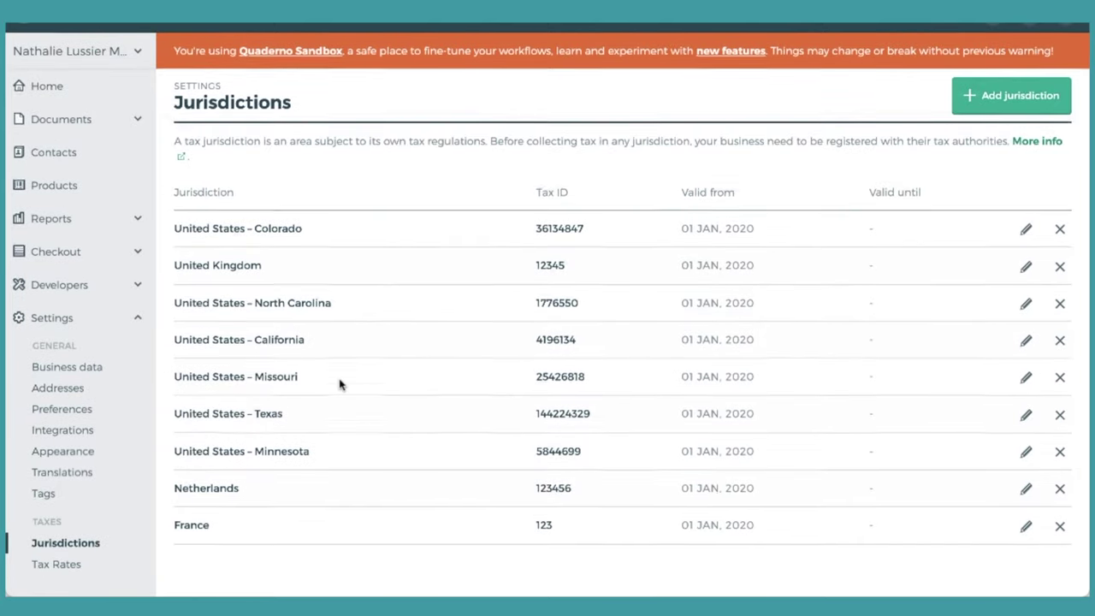
scroll(340, 385, "up", 1)
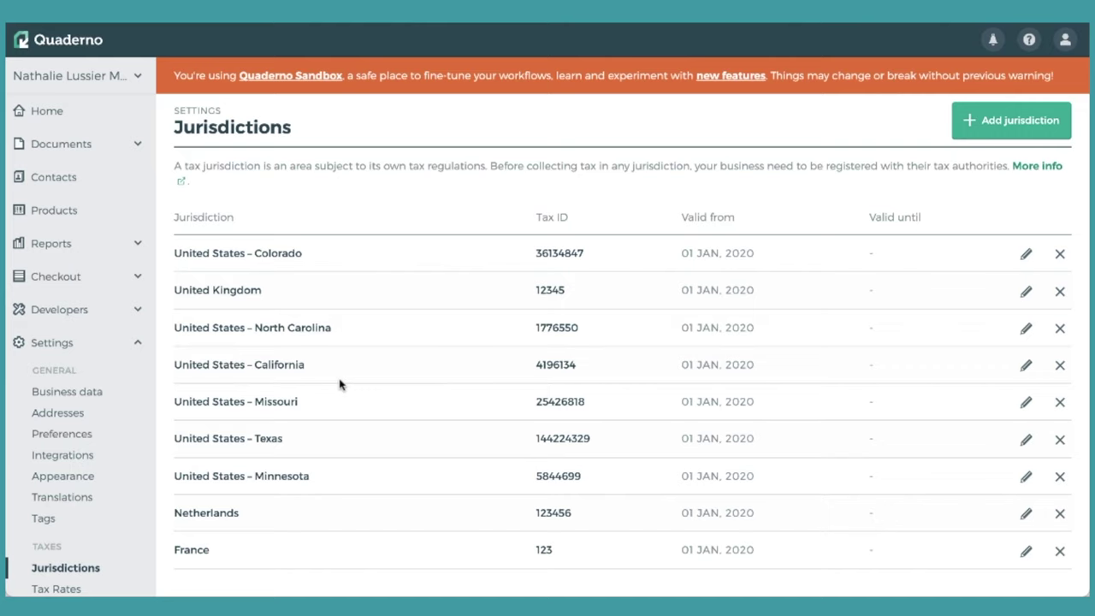
scroll(261, 275, "down", 1)
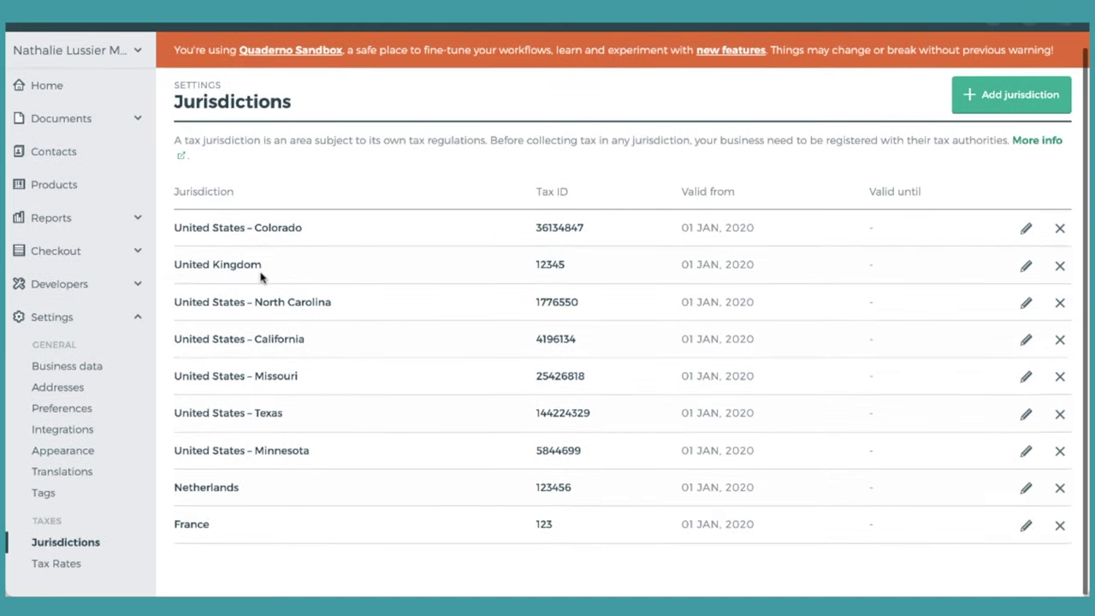
left_click(47, 566)
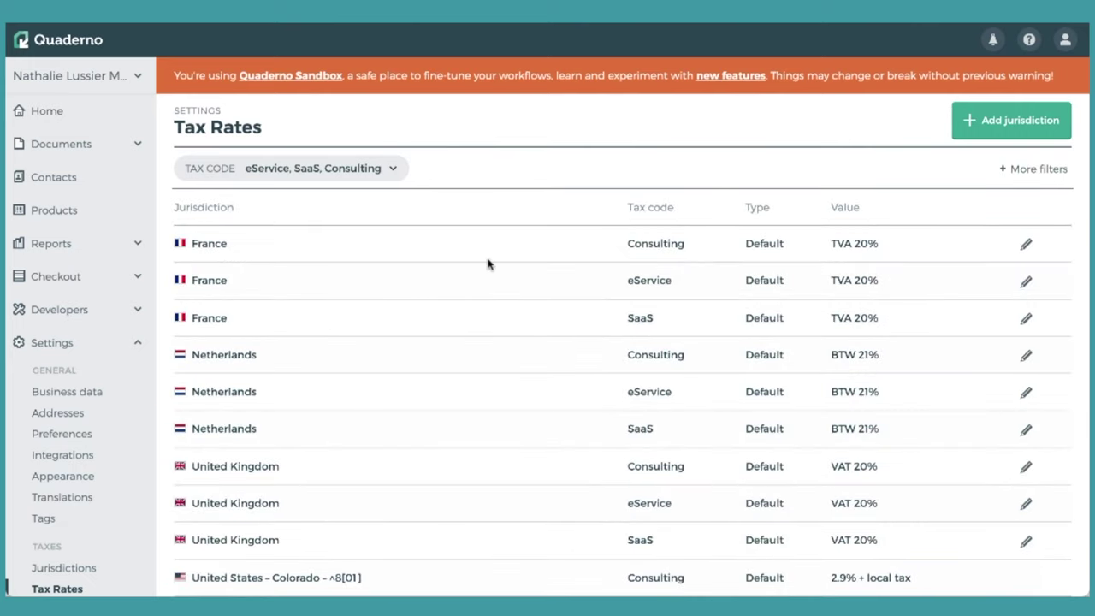
- Filter the tax rates to the eService, SaaS and Consulting tax codes
left_click(394, 171)
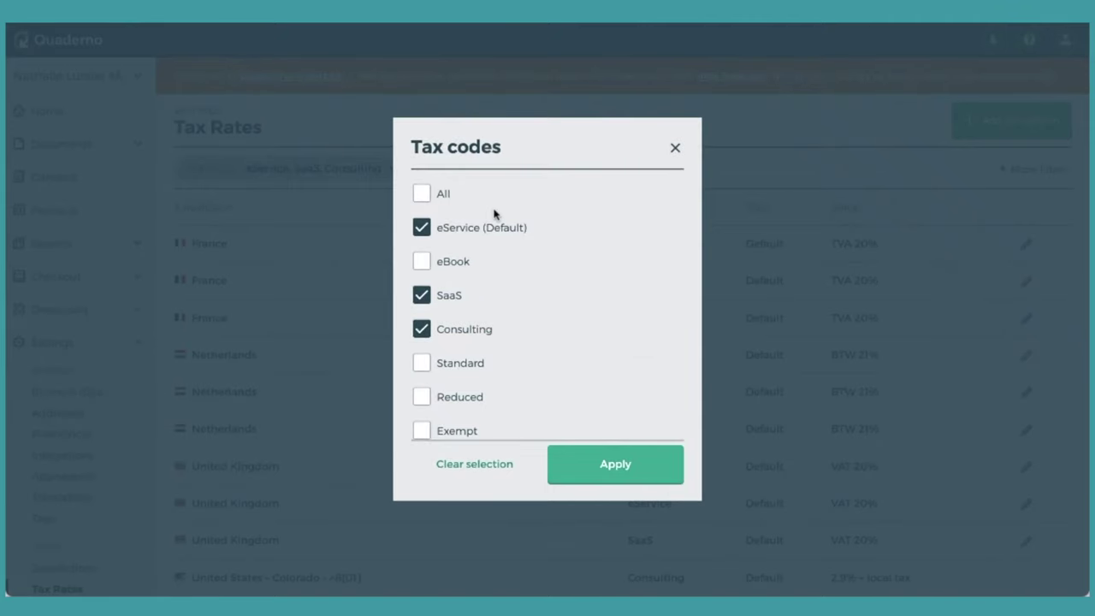
scroll(494, 214, "down", 1)
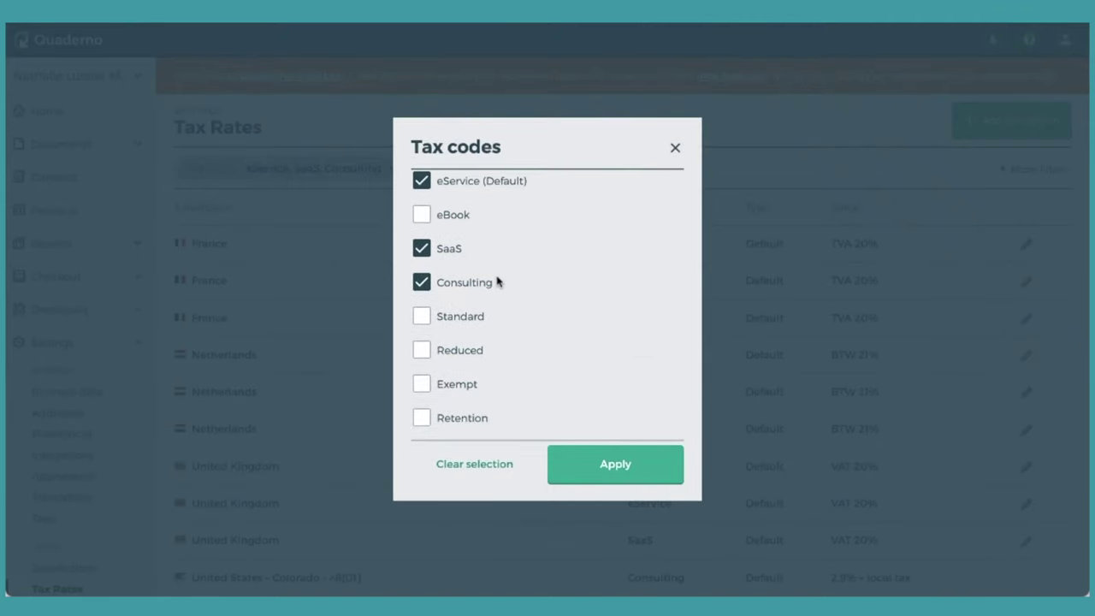
scroll(497, 287, "up", 1)
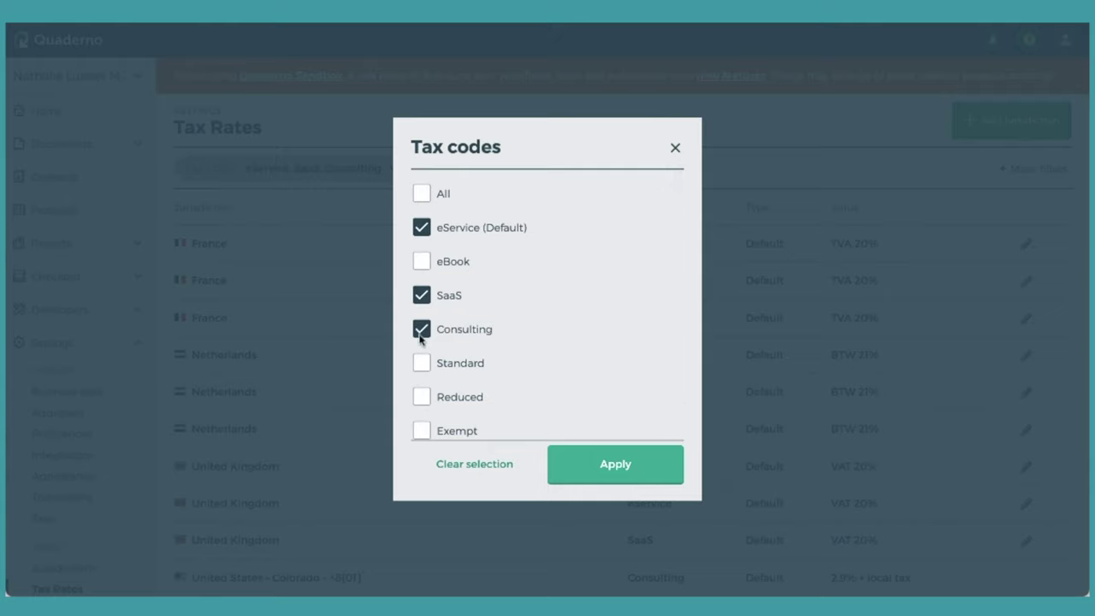
scroll(421, 338, "down", 1)
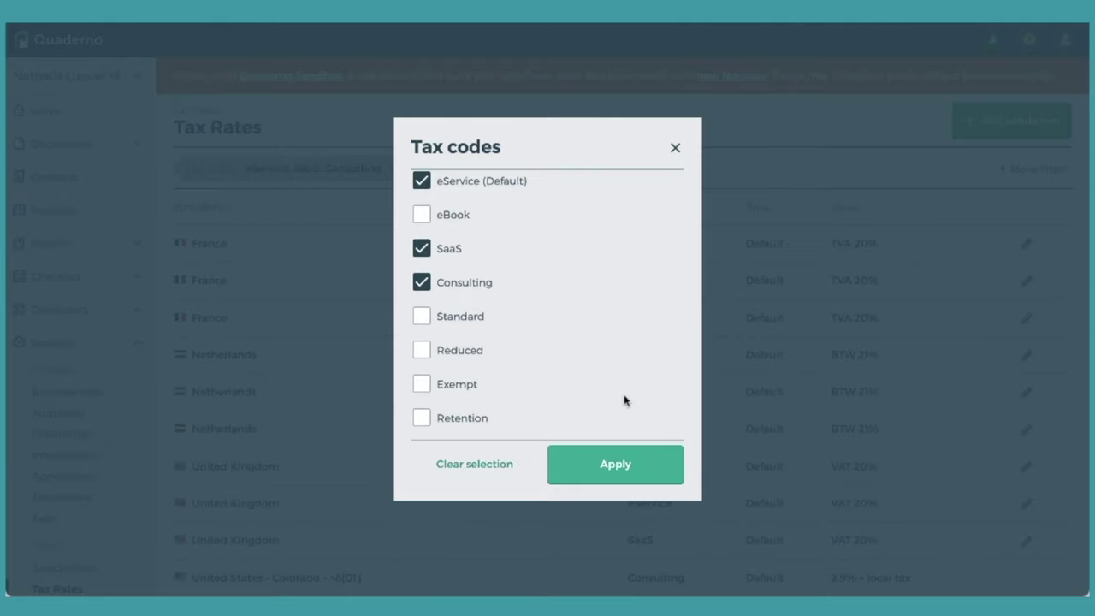
left_click(654, 465)
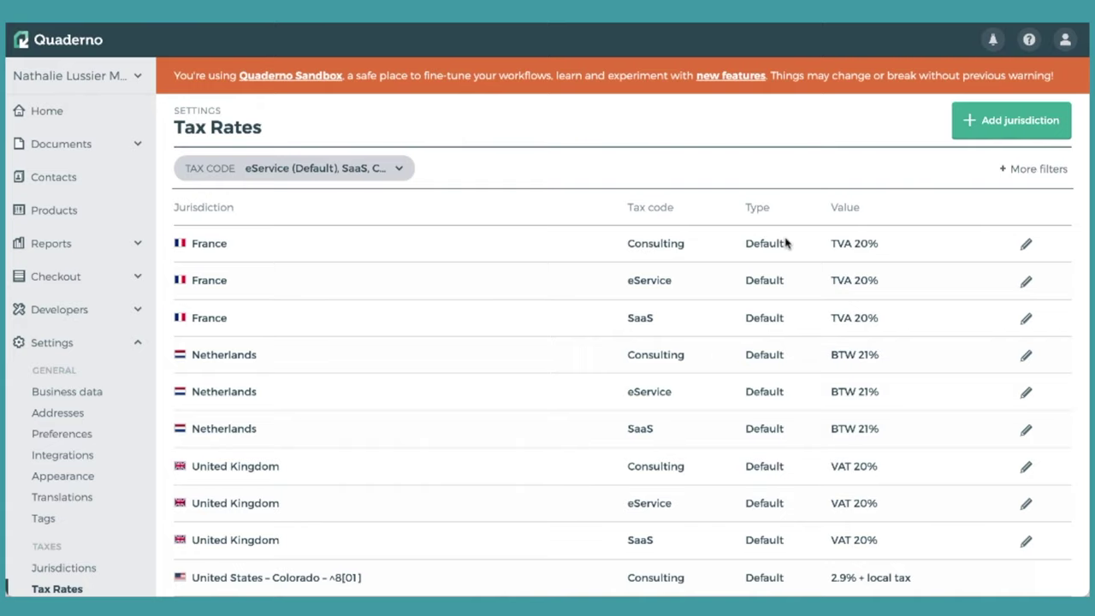
- Scroll through the rates for France, Netherlands, United Kingdom and US states
scroll(770, 214, "down", 1)
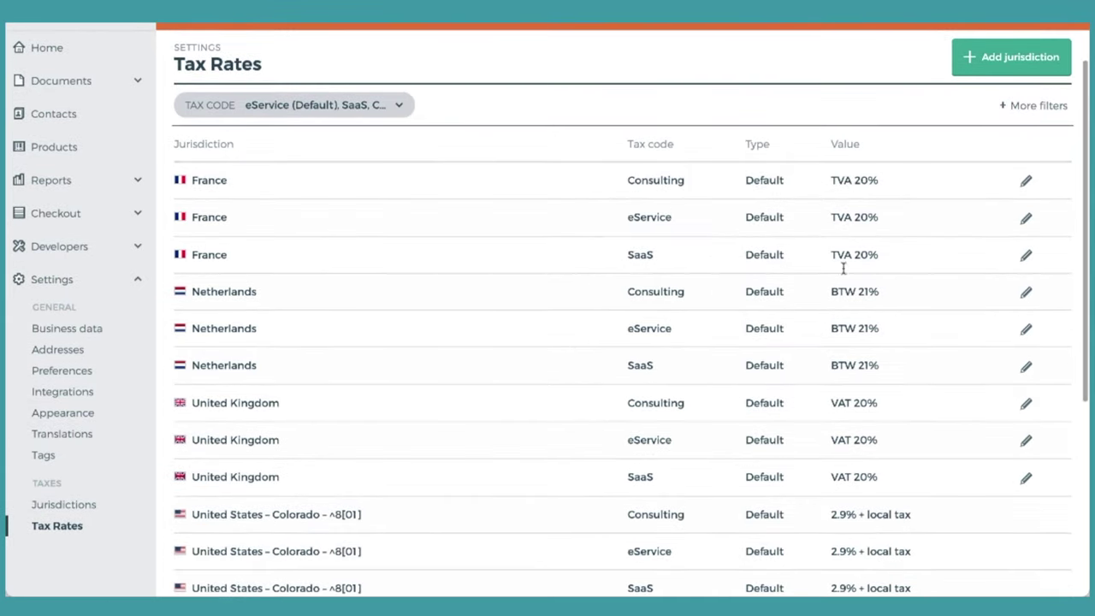
scroll(592, 190, "down", 1)
scroll(591, 191, "down", 2)
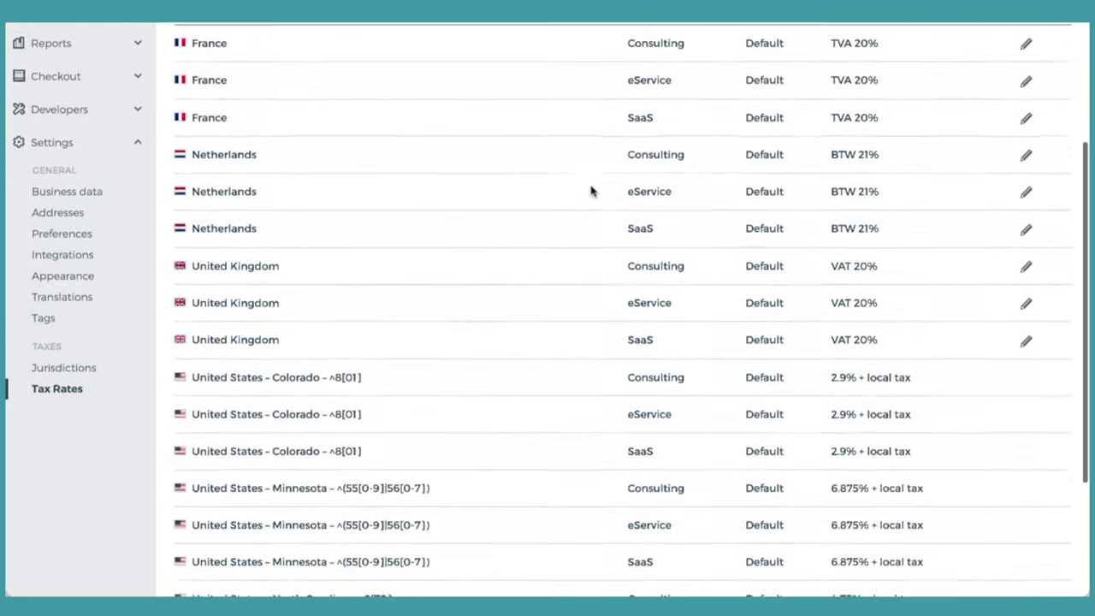
scroll(591, 191, "down", 2)
scroll(535, 330, "down", 1)
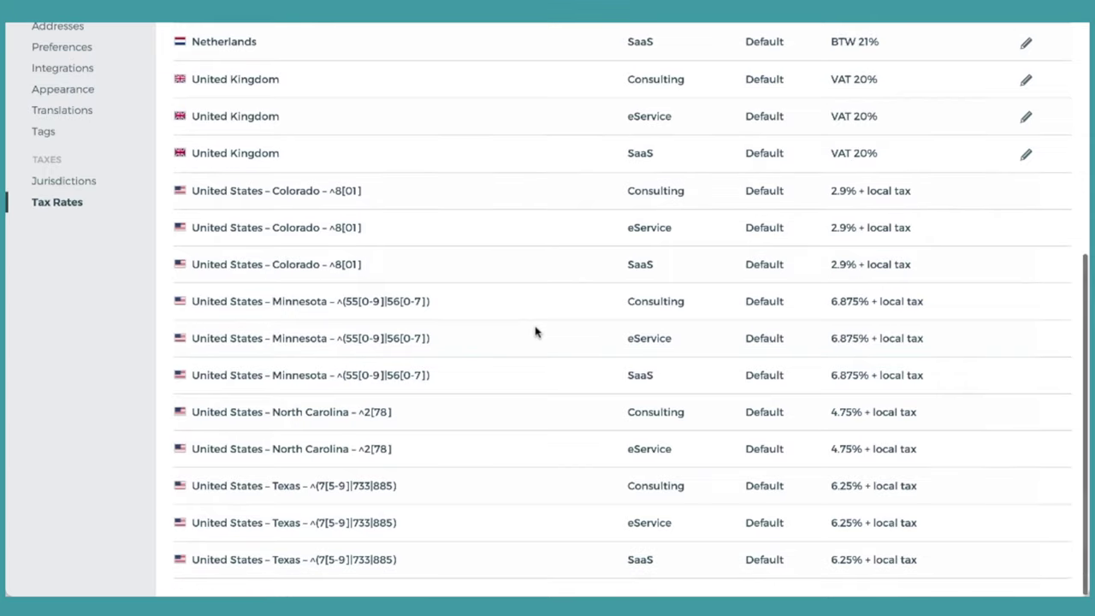
scroll(536, 325, "up", 2)
scroll(537, 320, "up", 1)
scroll(537, 320, "up", 3)
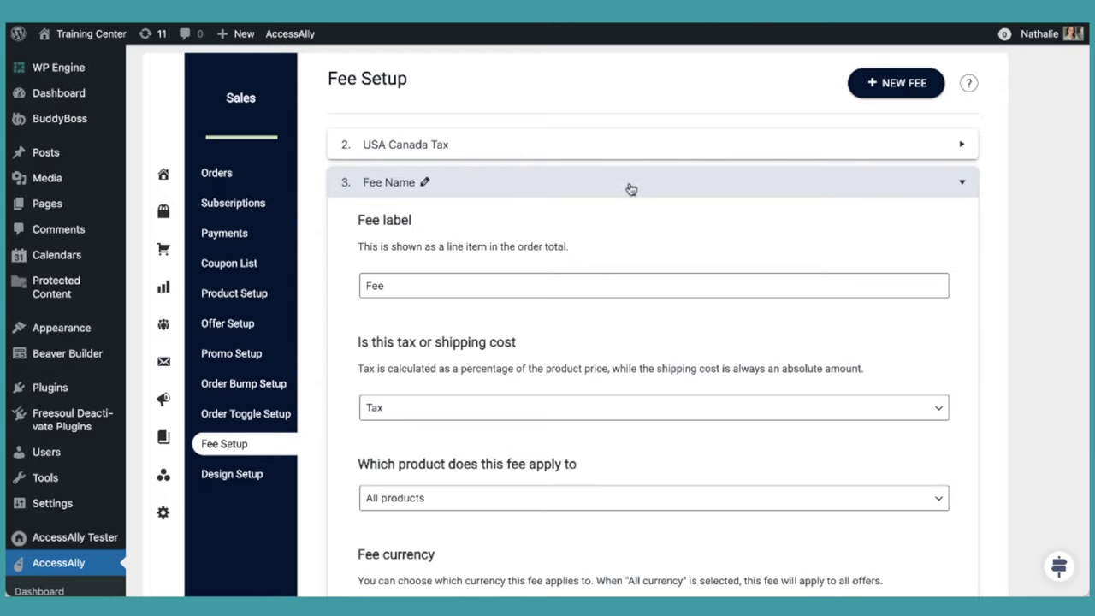
scroll(554, 228, "down", 3)
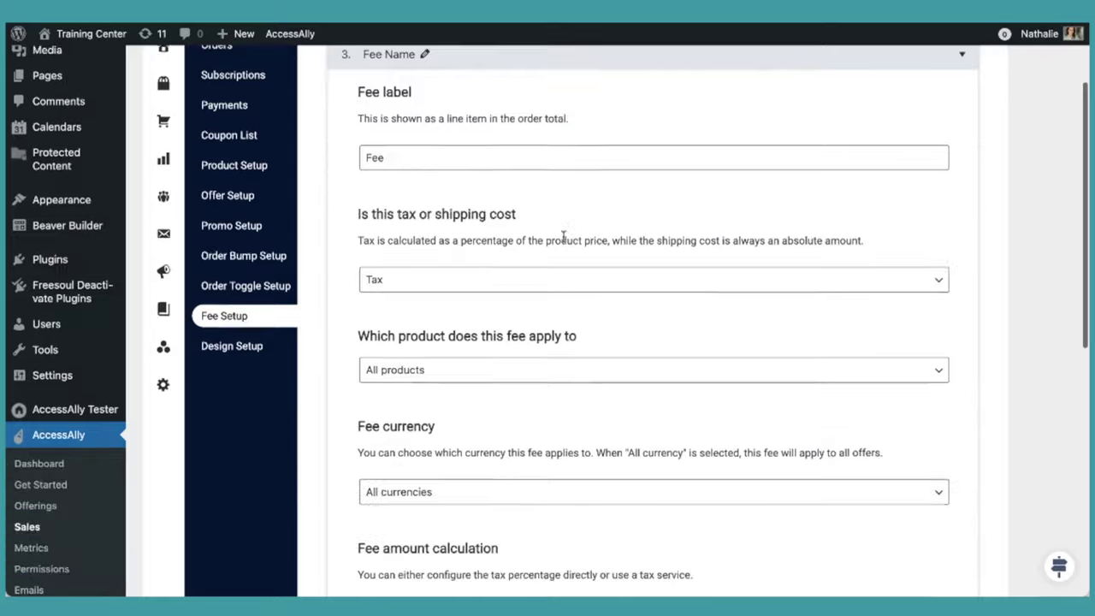
scroll(513, 308, "down", 3)
scroll(467, 472, "down", 2)
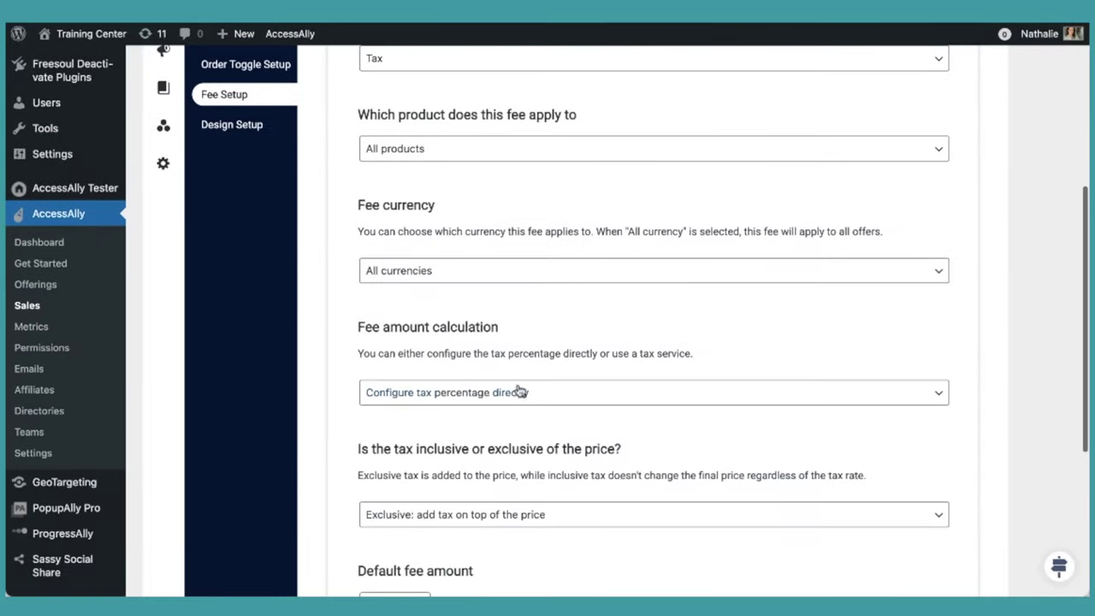
left_click(516, 389)
left_click(494, 411)
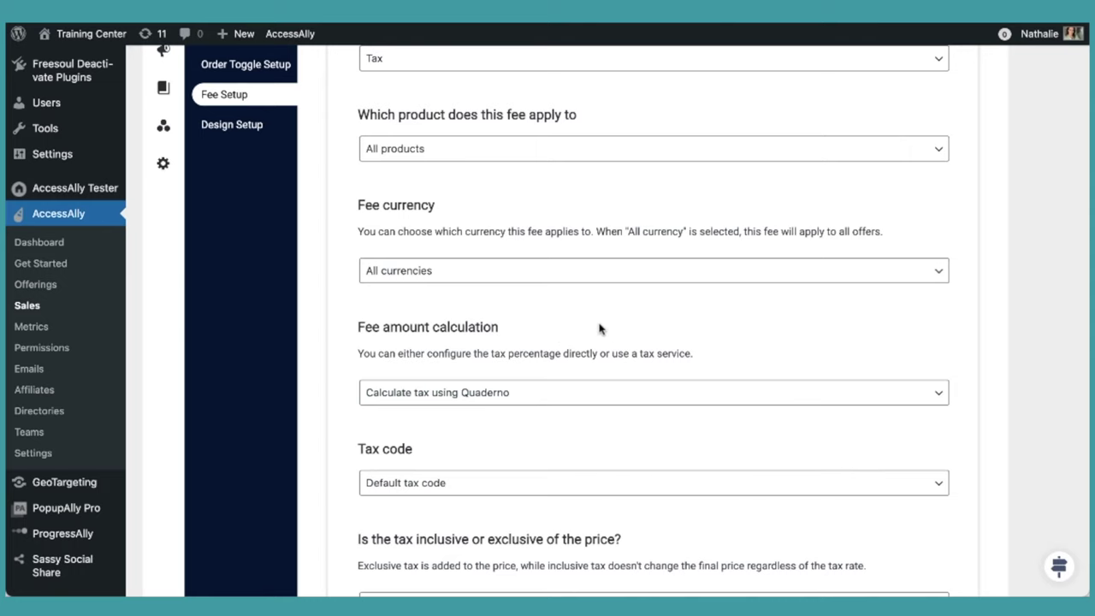
scroll(599, 329, "down", 2)
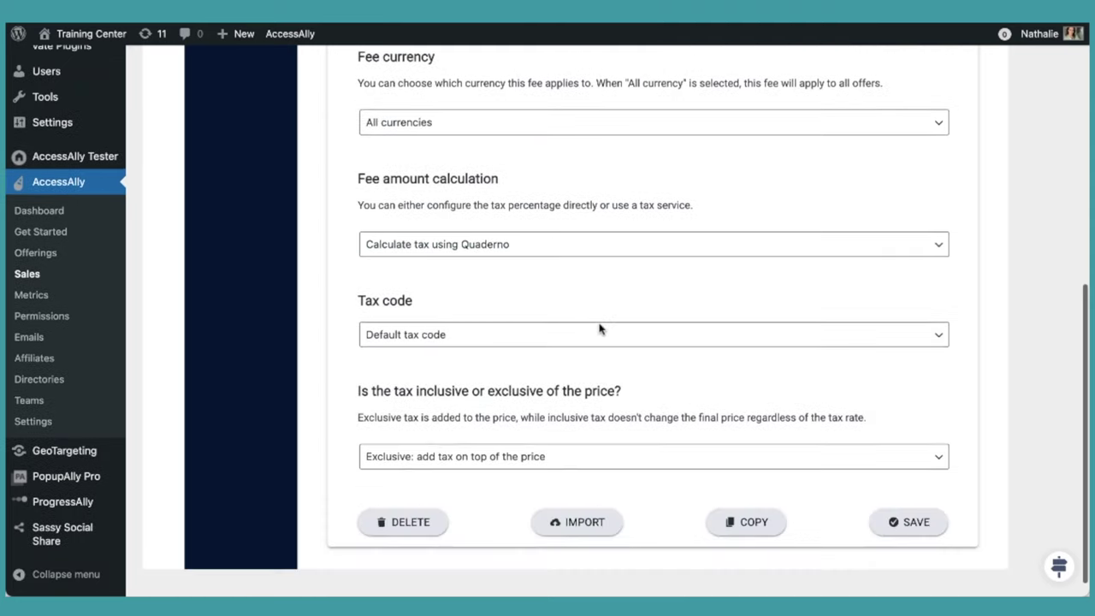
left_click(505, 336)
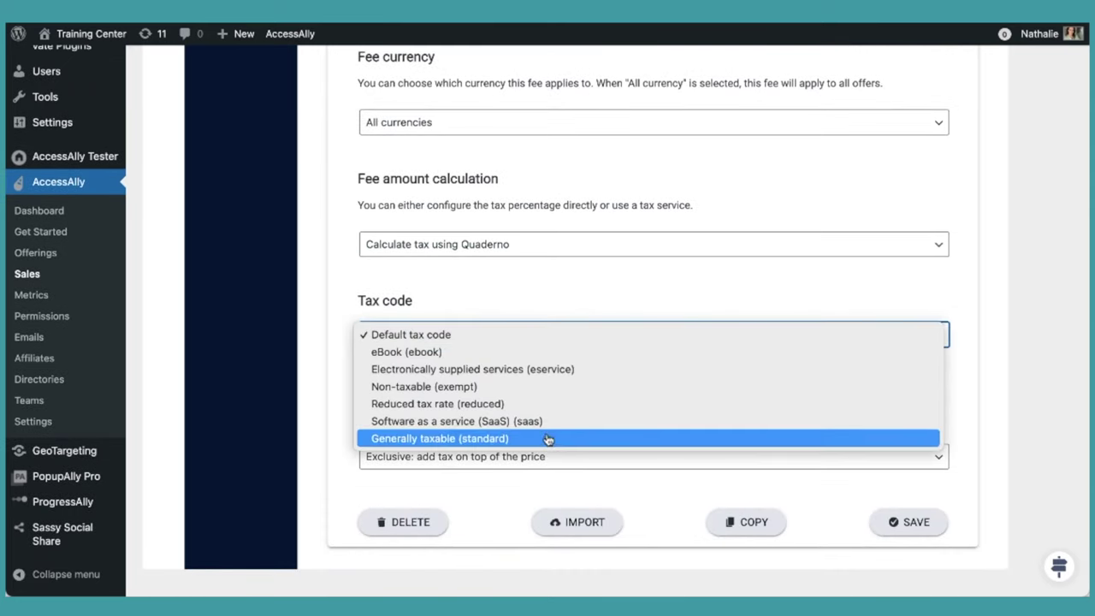
left_click(541, 295)
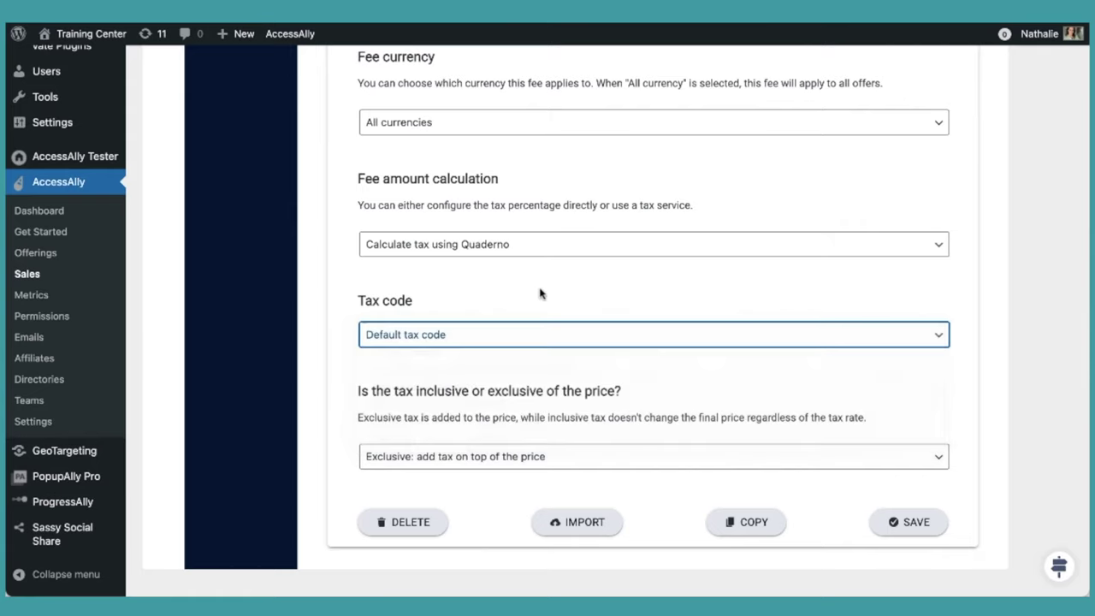
left_click(439, 336)
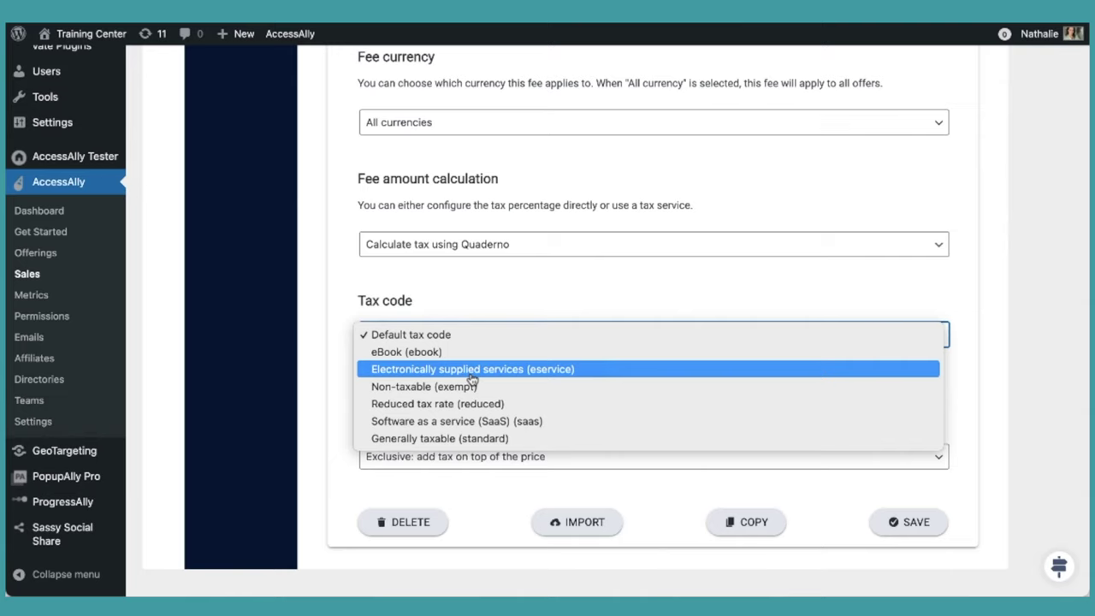
left_click(513, 283)
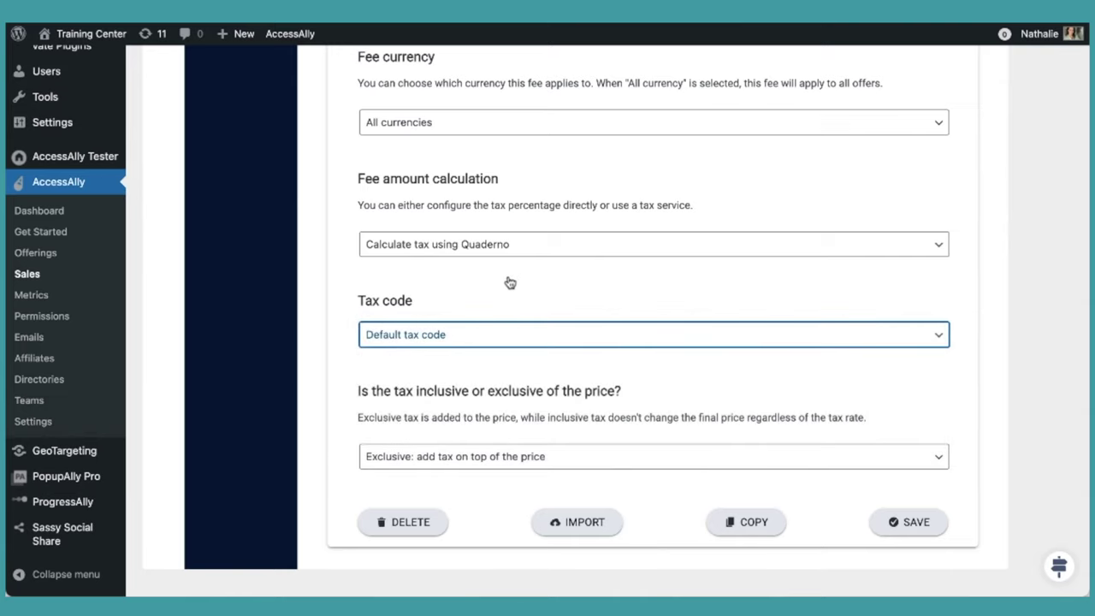
scroll(511, 283, "down", 1)
key("Tab")
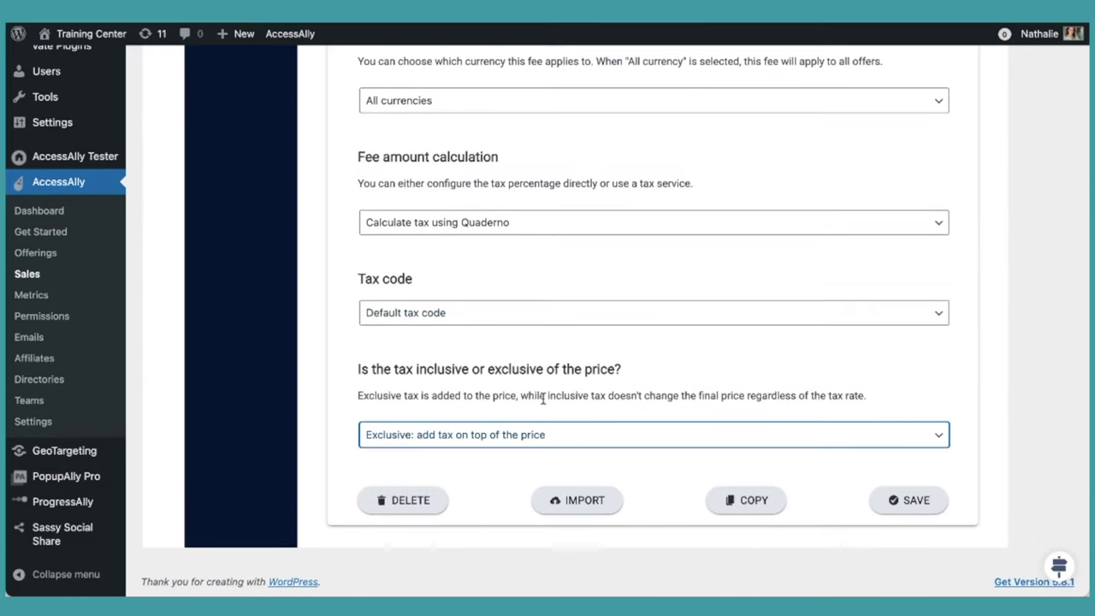
left_click(588, 433)
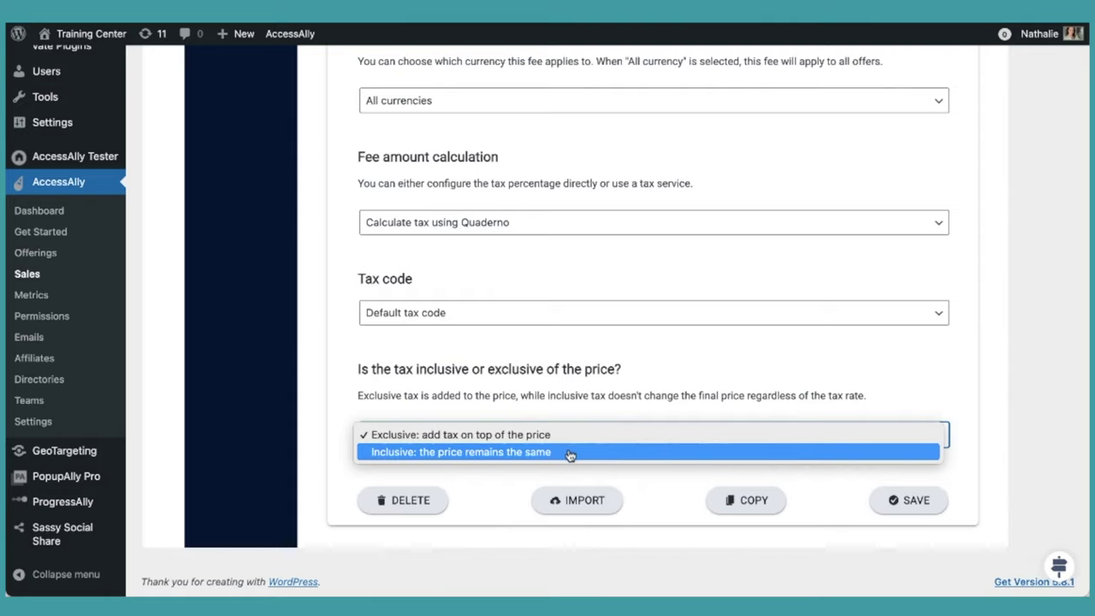
left_click(570, 452)
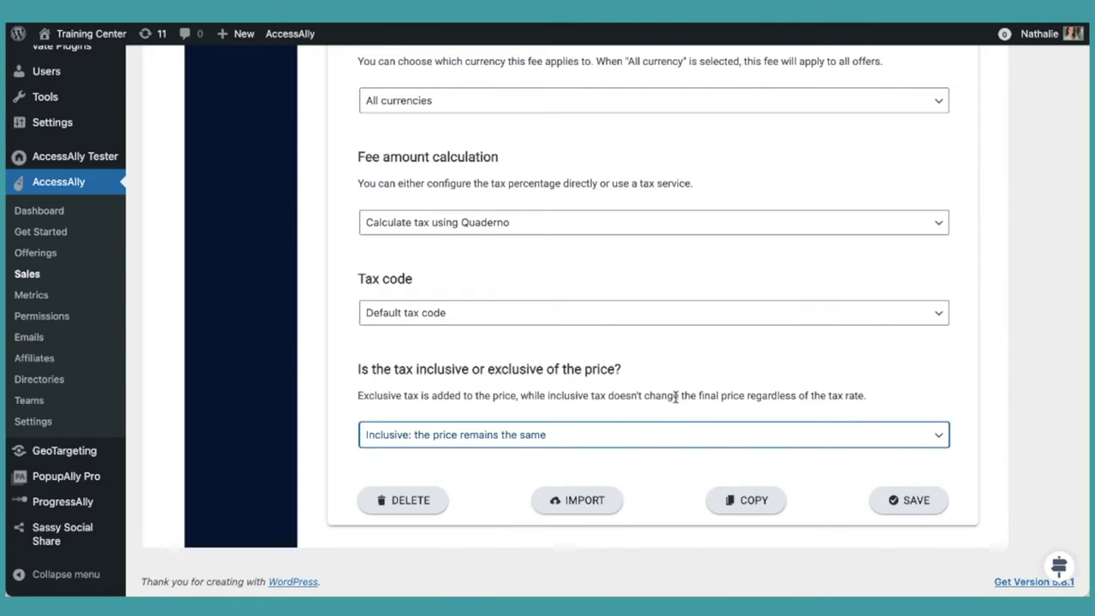
left_click(632, 444)
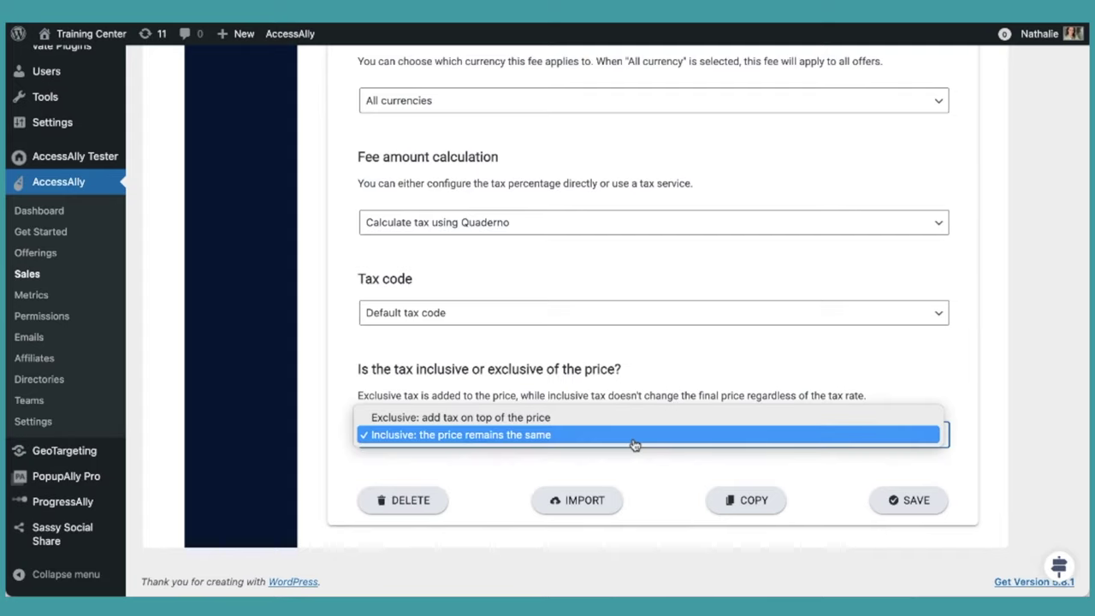
left_click(628, 419)
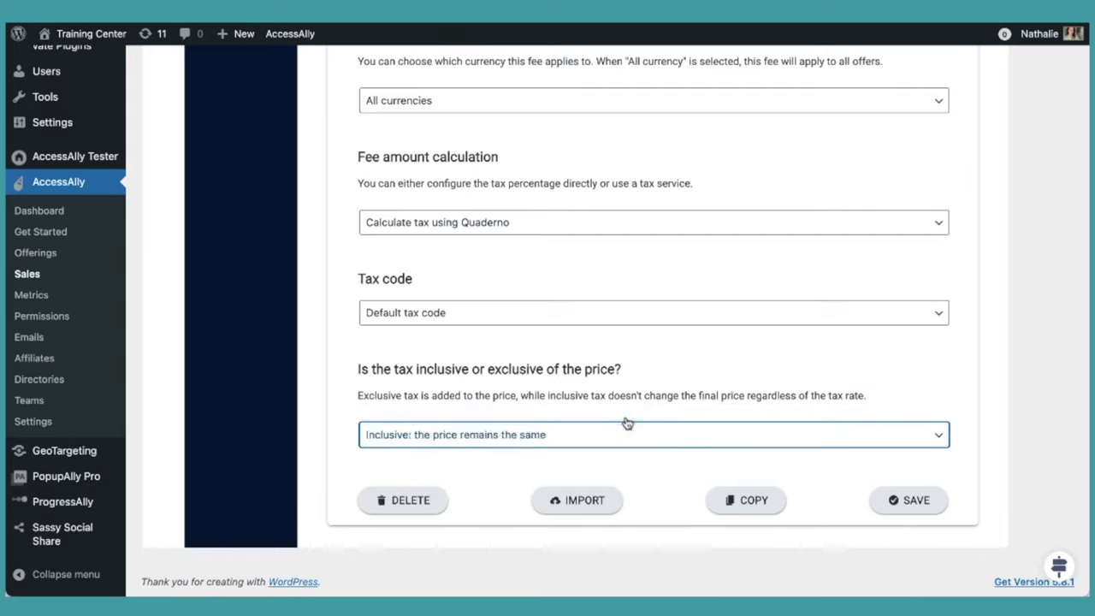
left_click(658, 390)
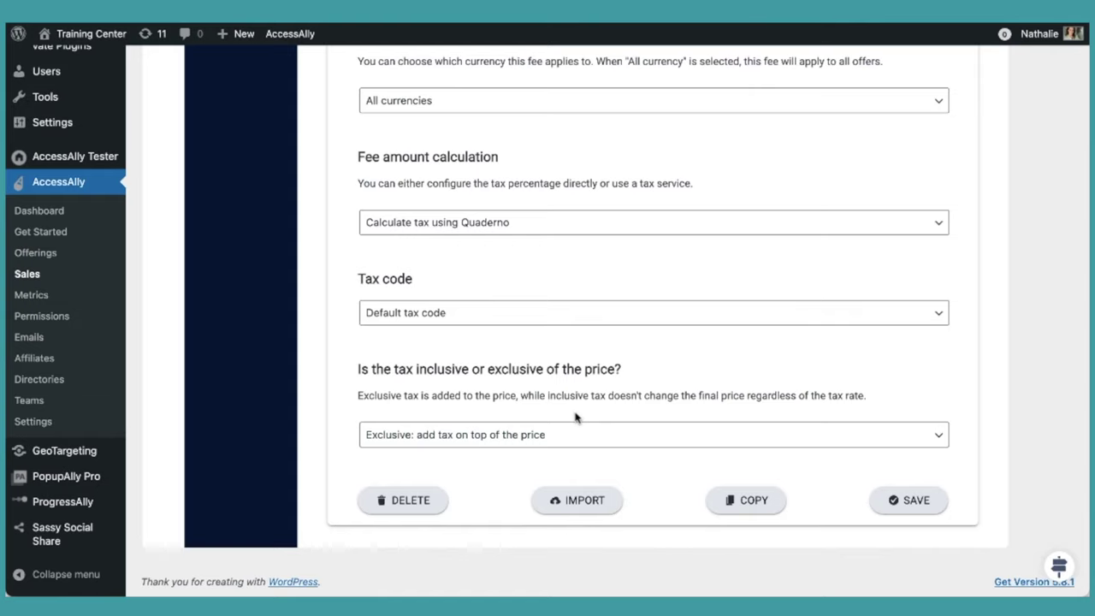
scroll(575, 416, "up", 5)
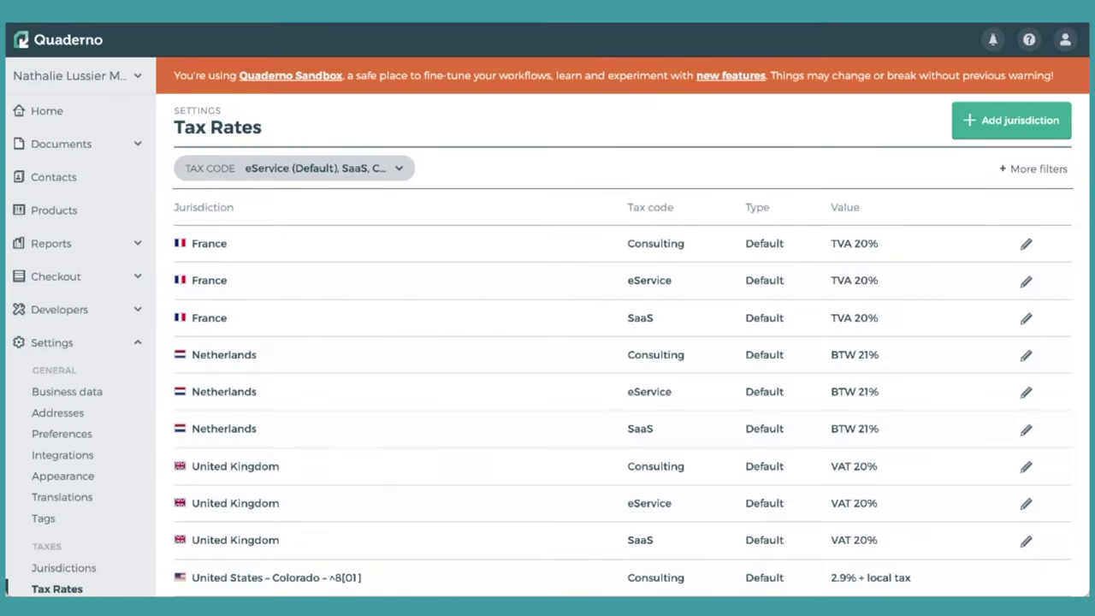
- Open the US sales tax report from the Reports menu
left_click(122, 250)
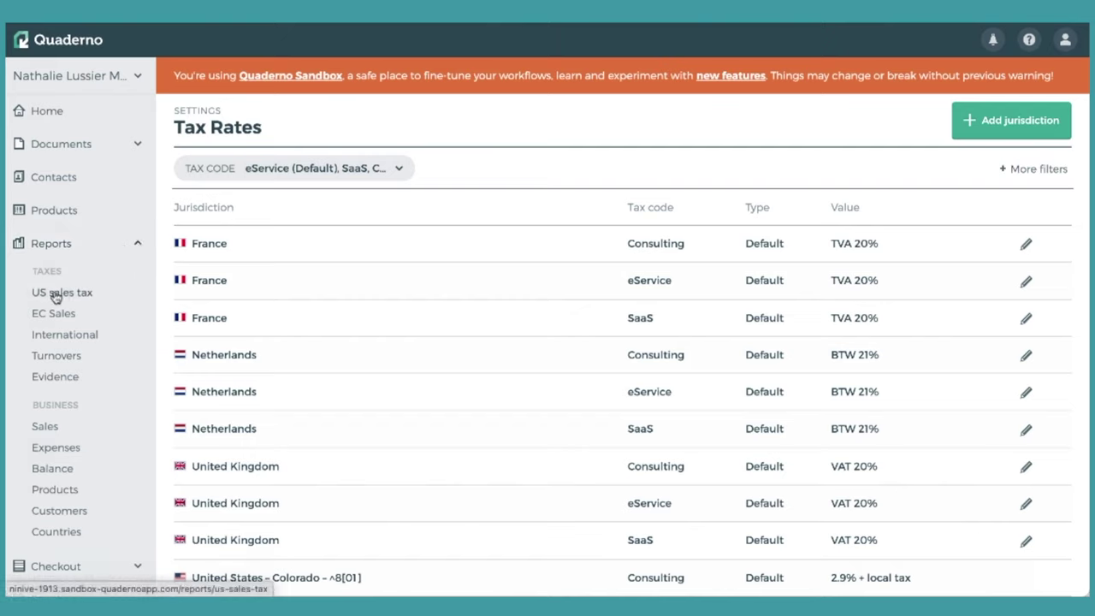
left_click(56, 295)
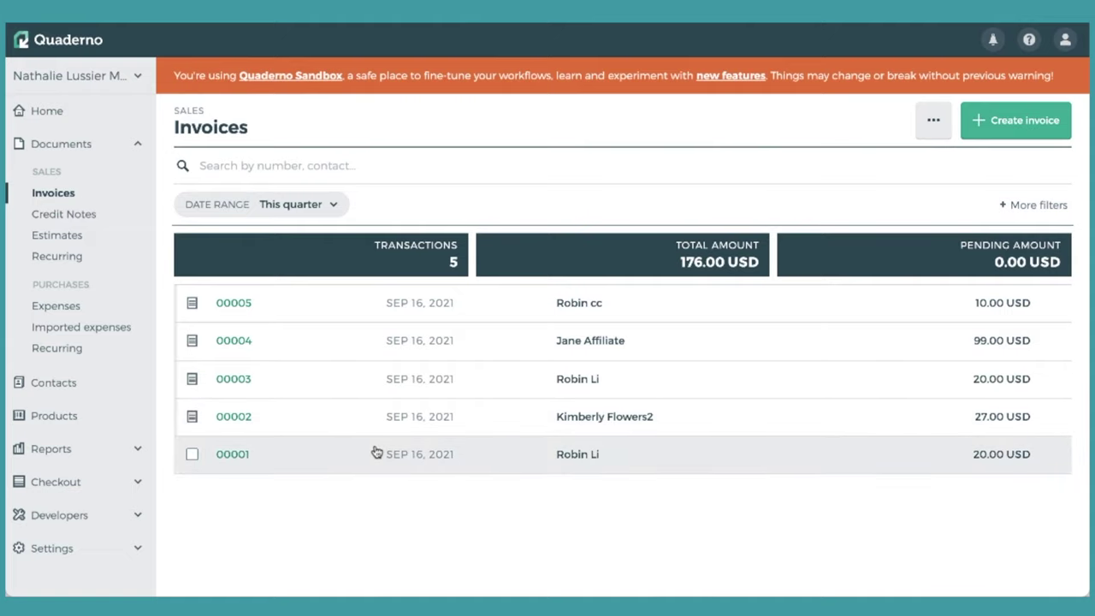
- Preview invoice 00004 as the customer sees it, highlighting the seller's Tax ID
left_click(577, 306)
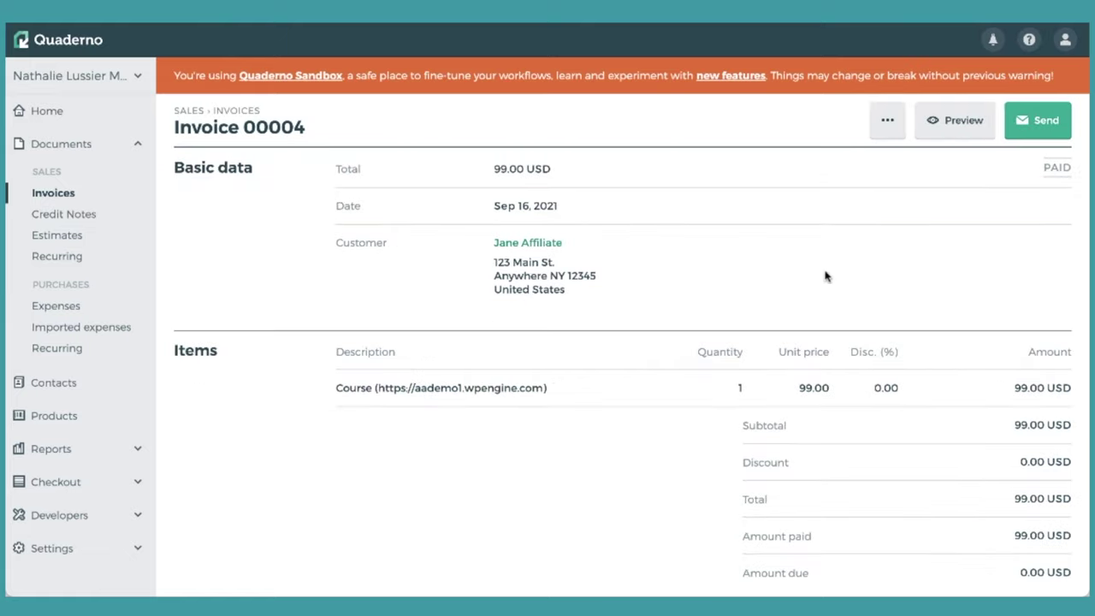
left_click(974, 120)
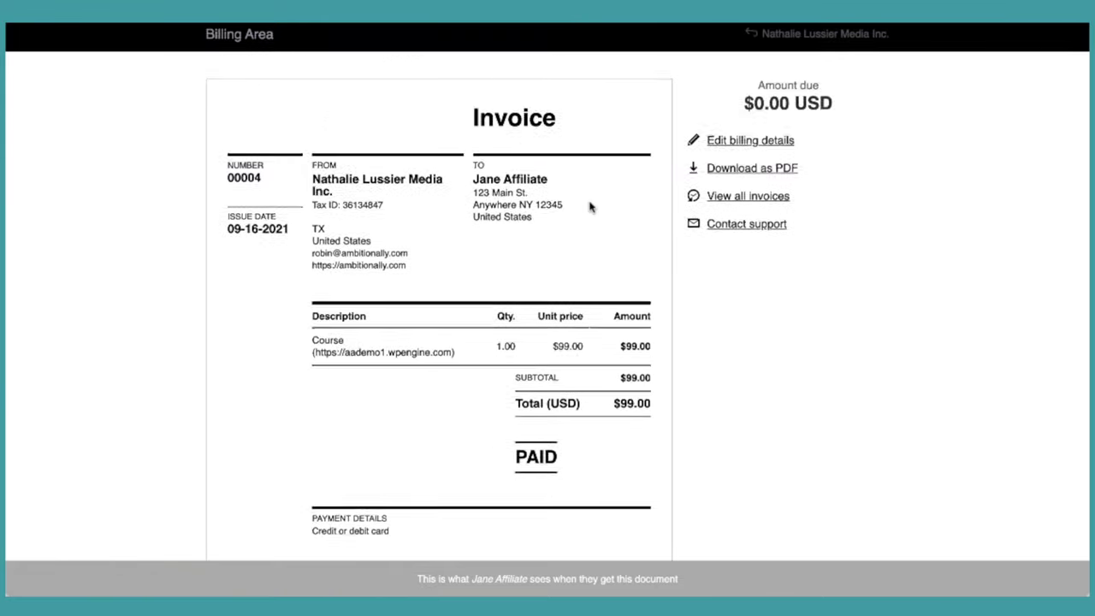
scroll(589, 206, "down", 3)
scroll(590, 206, "up", 3)
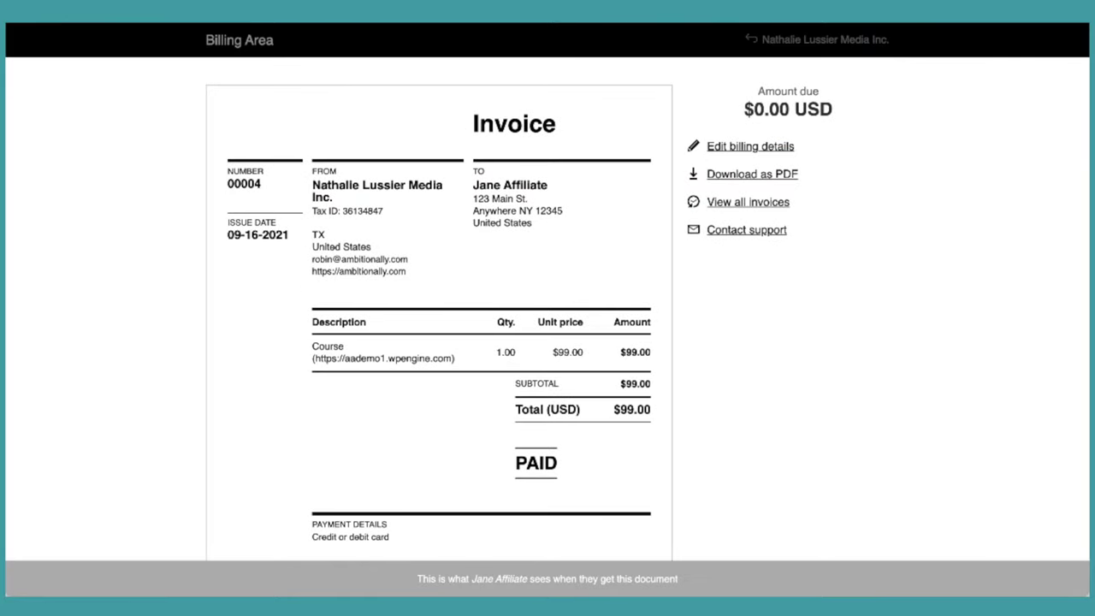
left_click_drag(315, 213, 386, 216)
left_click(418, 220)
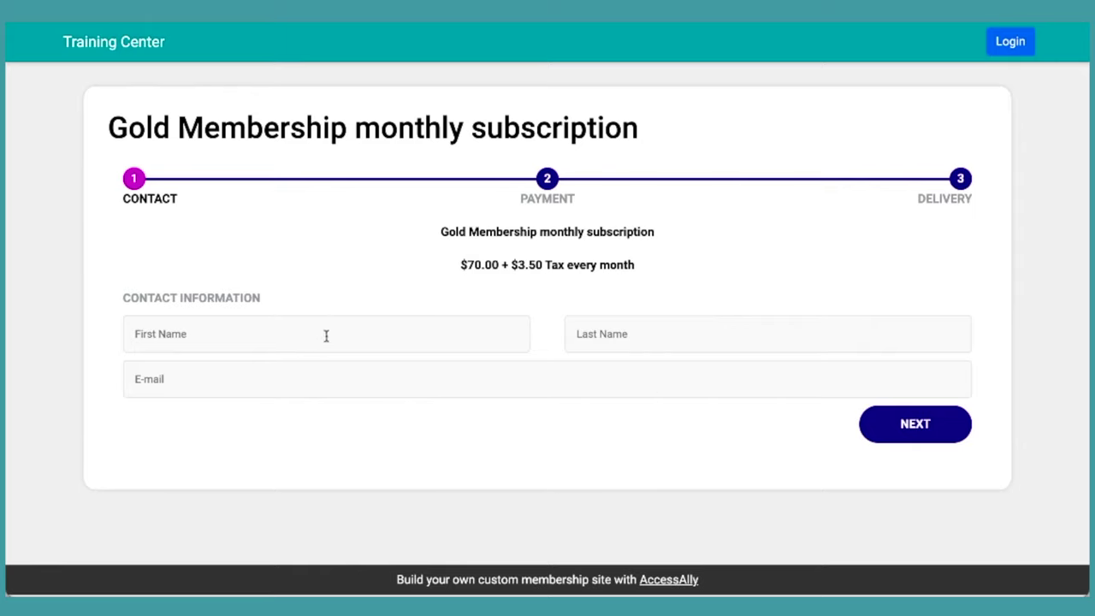
- Point out the +$3.50 monthly tax, then switch payment from PayPal to Credit Card
left_click_drag(503, 265, 629, 266)
left_click(630, 266)
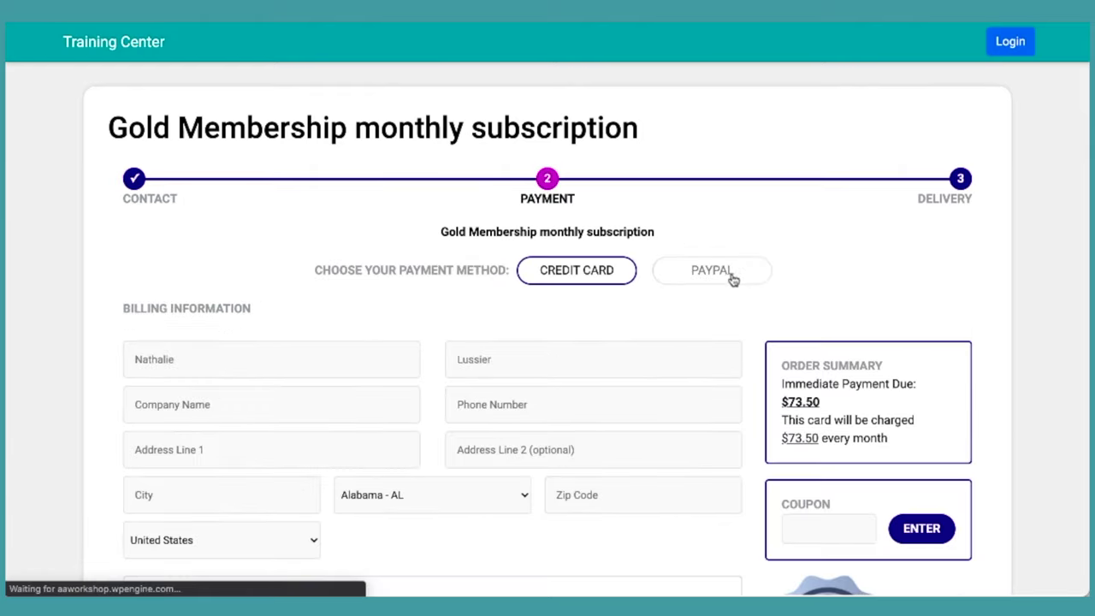
left_click(741, 275)
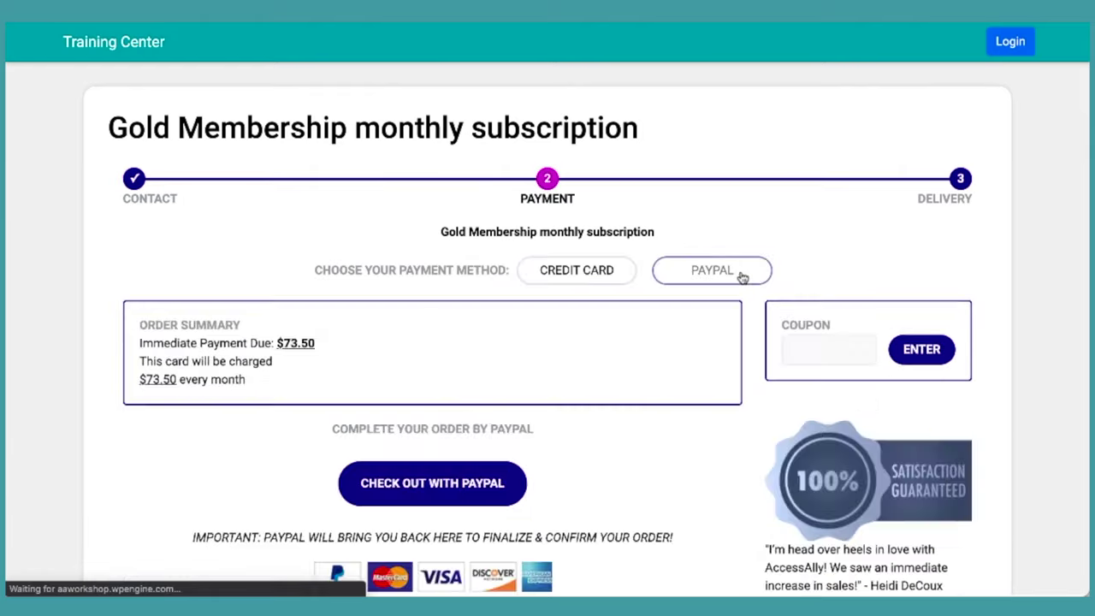
left_click(587, 276)
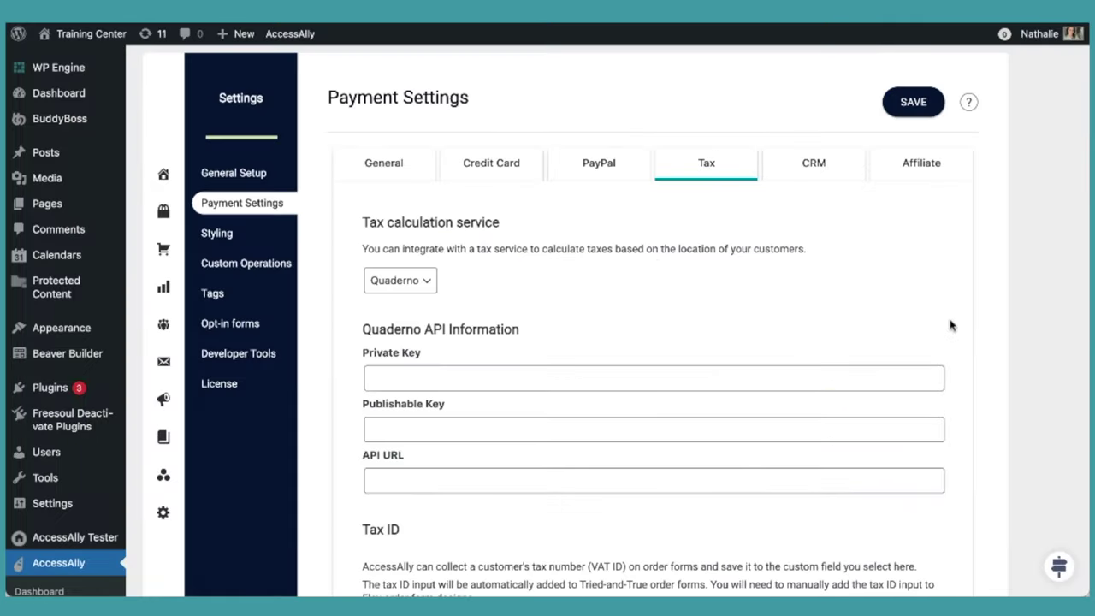
- Scroll down the Tax settings to the VAT/GST ID collection section
scroll(684, 237, "down", 1)
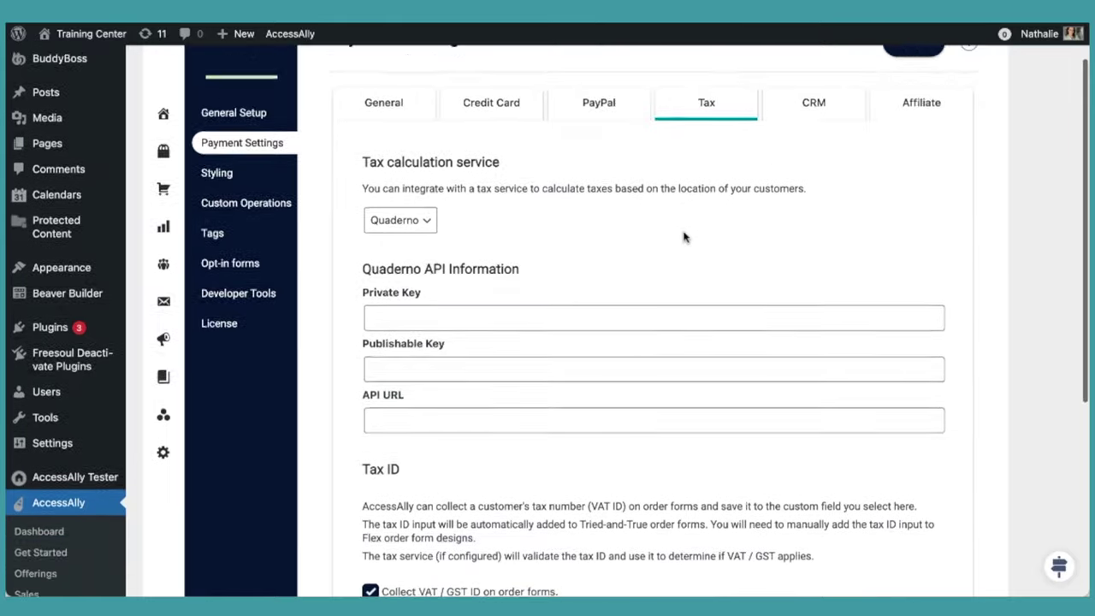
scroll(499, 408, "down", 2)
scroll(483, 368, "down", 1)
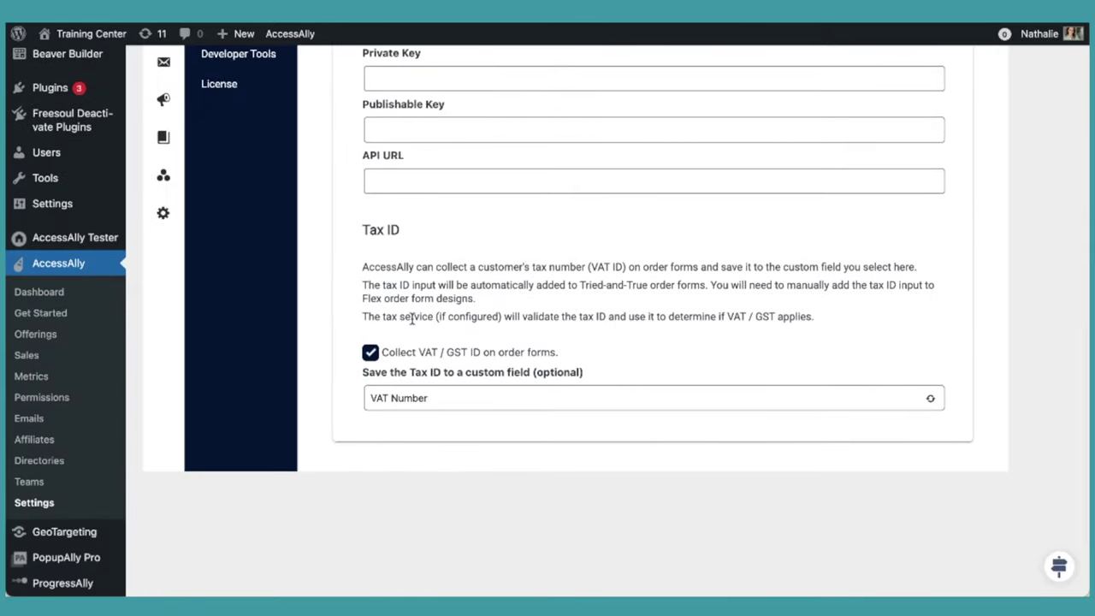